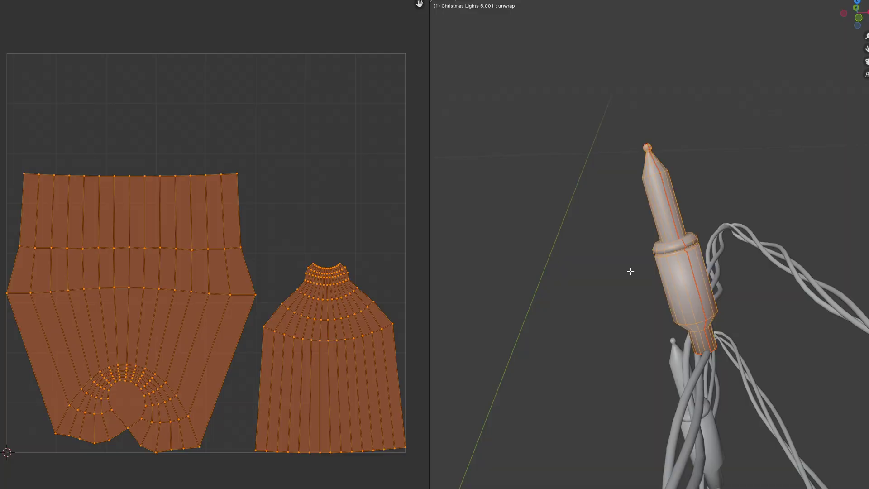
Step: Orbit and pan the views to inspect the bulbs across all the light strings
middle_drag(661, 216, 642, 221)
mouse_move(252, 235)
middle_down()
mouse_move(258, 185)
mouse_move(243, 214)
mouse_move(252, 249)
mouse_move(257, 228)
middle_up()
mouse_move(668, 186)
middle_down()
mouse_move(754, 181)
mouse_move(638, 177)
mouse_move(584, 200)
mouse_move(605, 233)
mouse_move(676, 176)
middle_up()
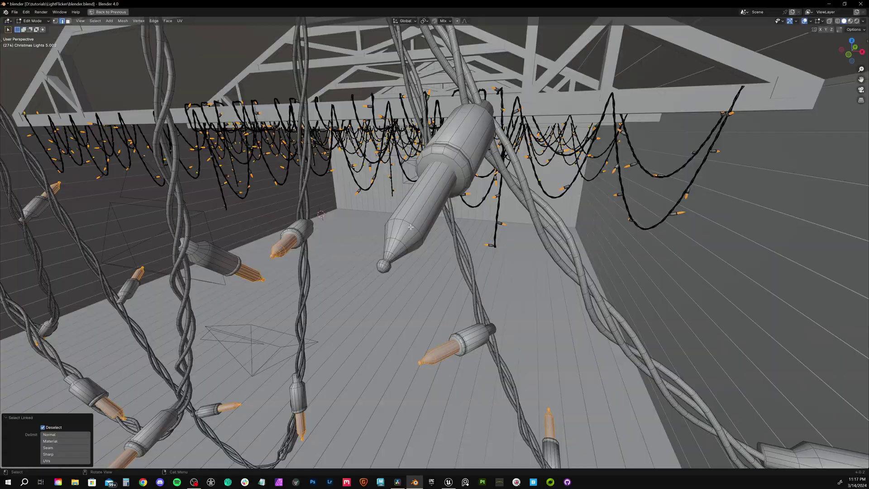
Step: Project the bulbs' UVs from a framed Front Ortho view and maximize the UV editor
middle_drag(412, 228, 477, 255)
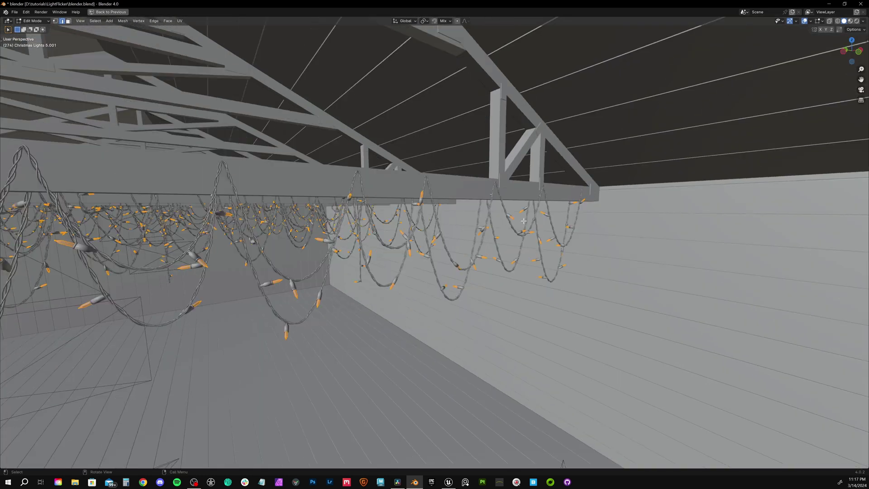
key(KP_1)
shift+middle_drag(270, 207, 495, 177)
key(u)
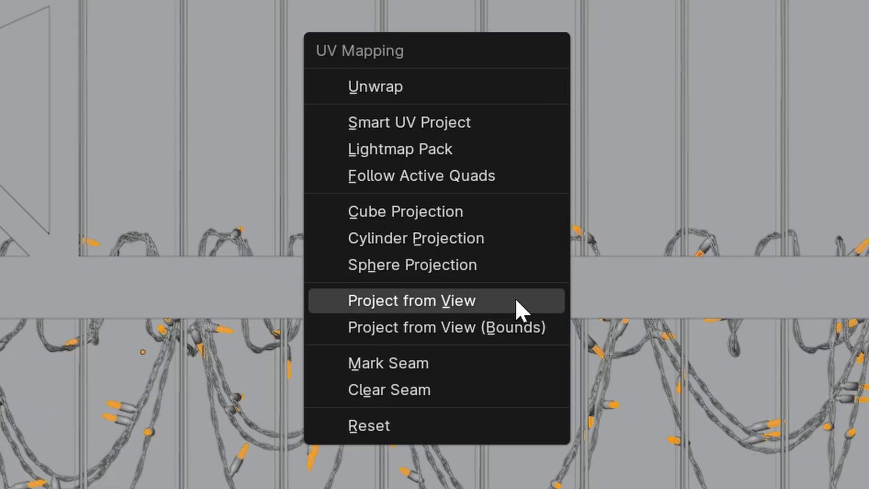
click(517, 302)
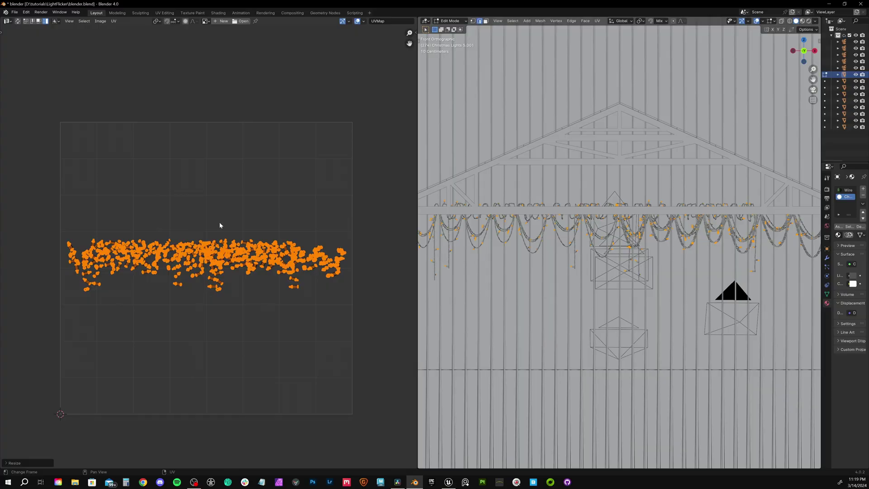
key(ctrl+space)
scroll(452, 246, up, 4)
scroll(451, 247, down, 1)
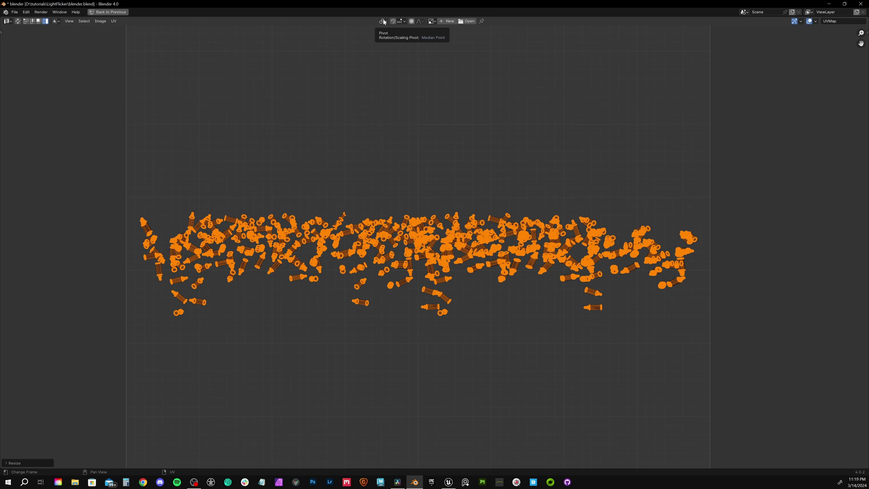
Step: Set pivot to Individual Origins and scale every bulb UV island to 0
click(382, 21)
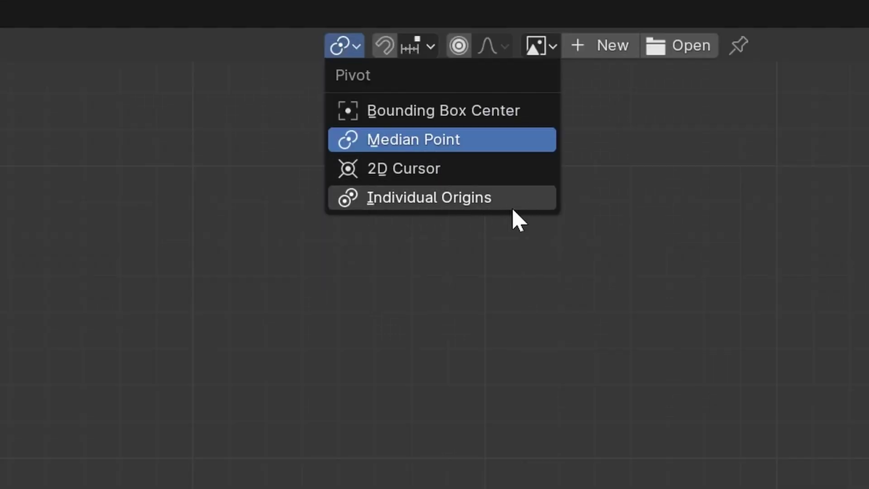
click(470, 206)
key(s)
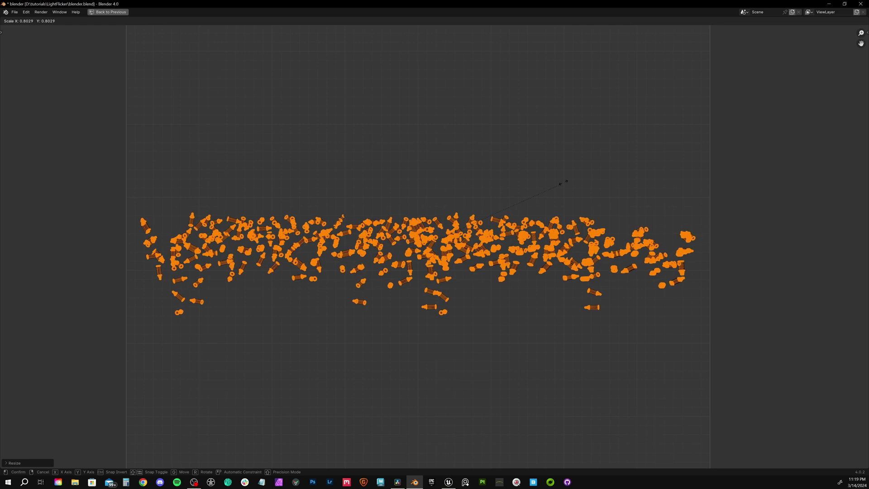
right_click(430, 247)
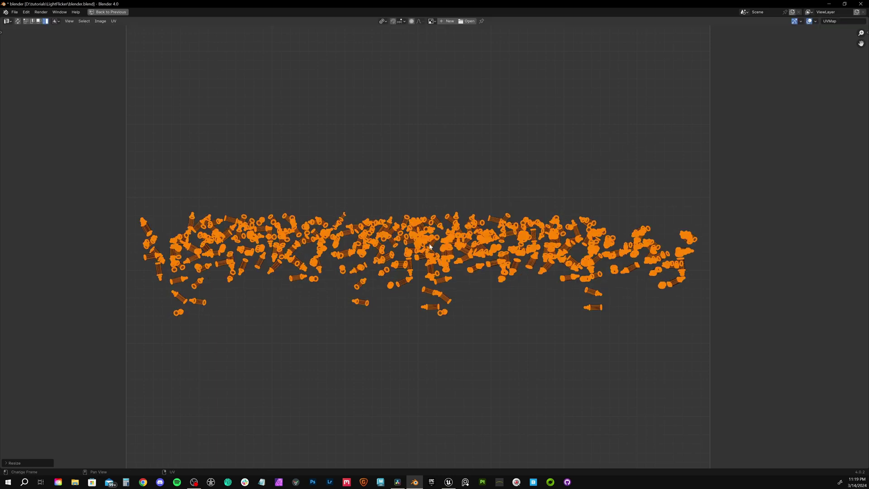
scroll(408, 261, up, 2)
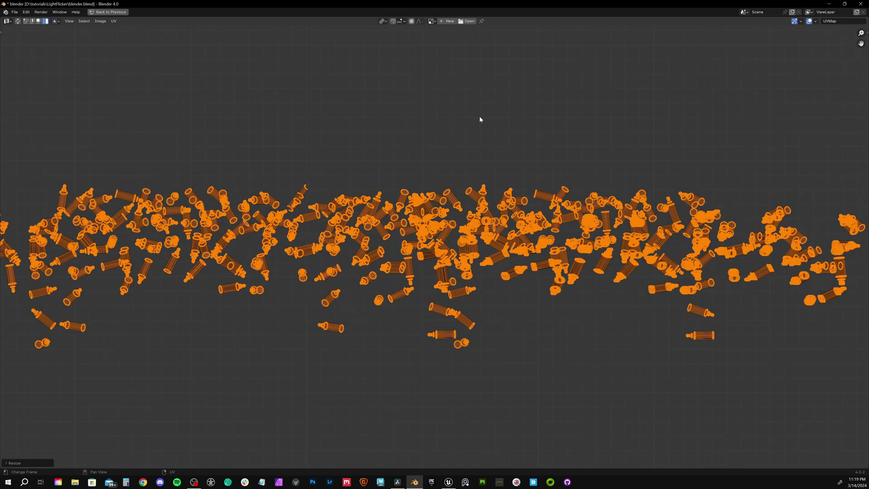
text(s0)
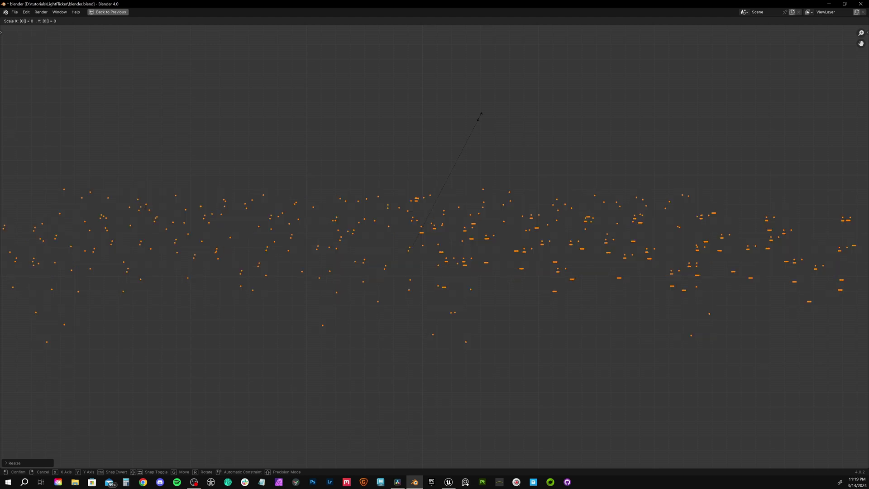
key(Return)
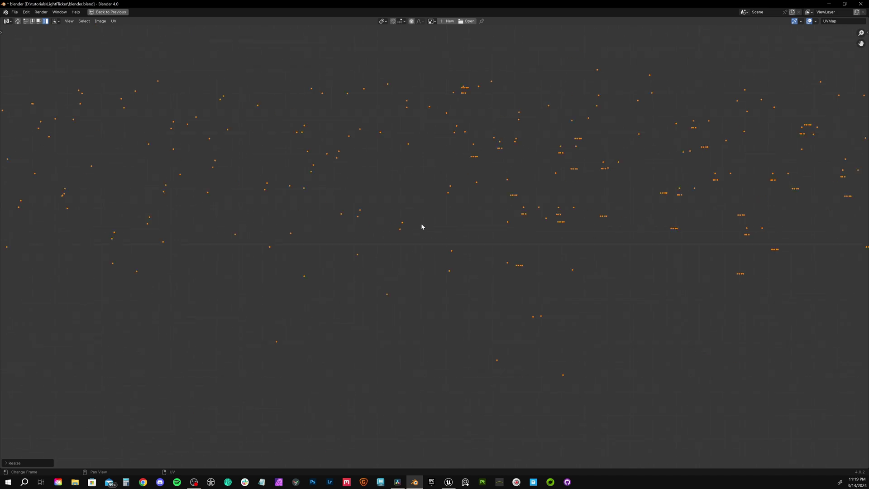
ctrl+scroll(433, 233, right, 1)
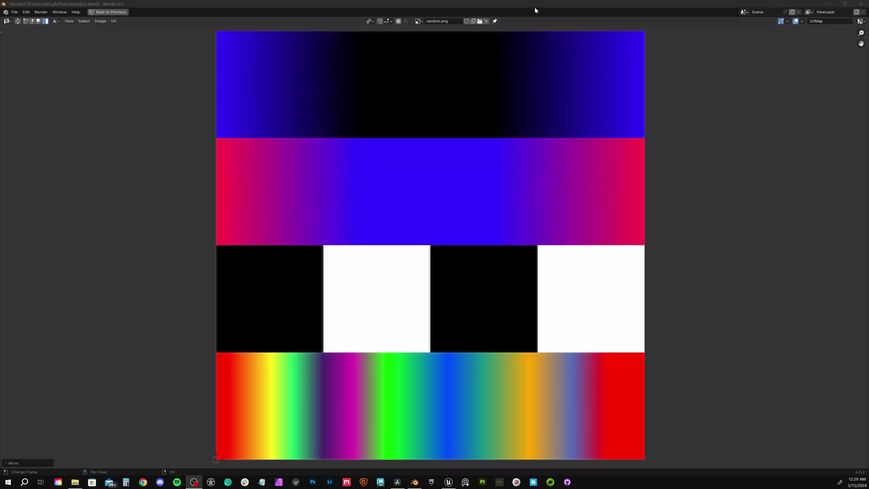
Step: Move the collapsed bulb UV points along Y onto the random.png colour bands
key(g)
key(y)
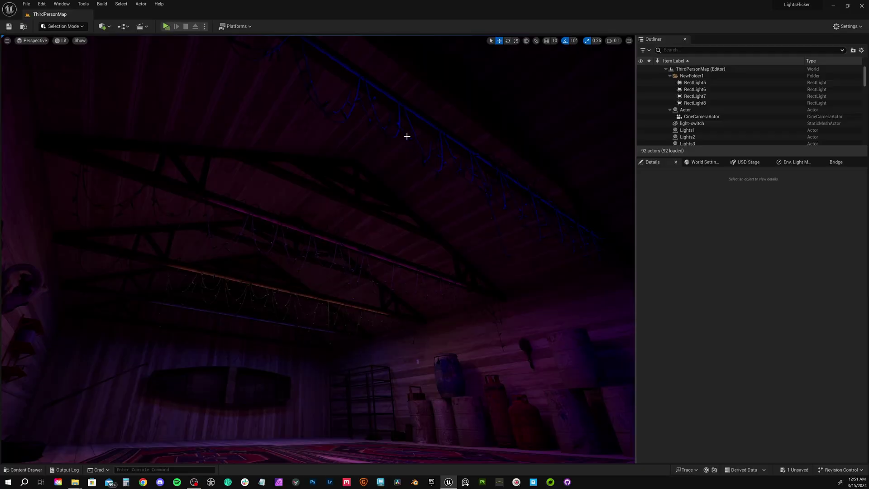
Step: Create a new material named LIGHT in the SceneBASE > Materials folder
key(ctrl+space)
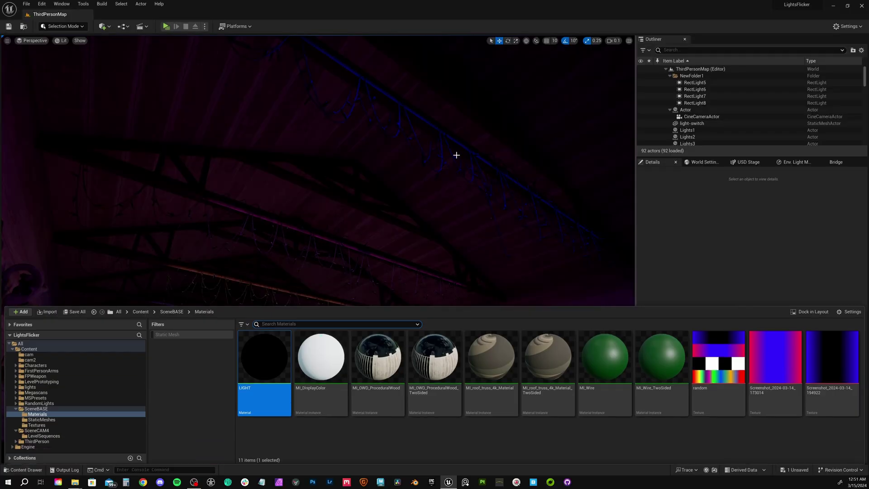
right_click(294, 443)
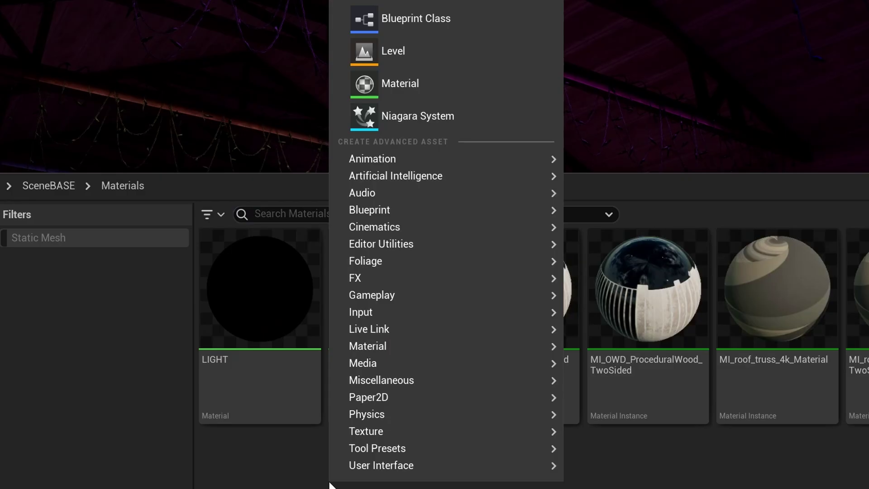
mouse_move(496, 353)
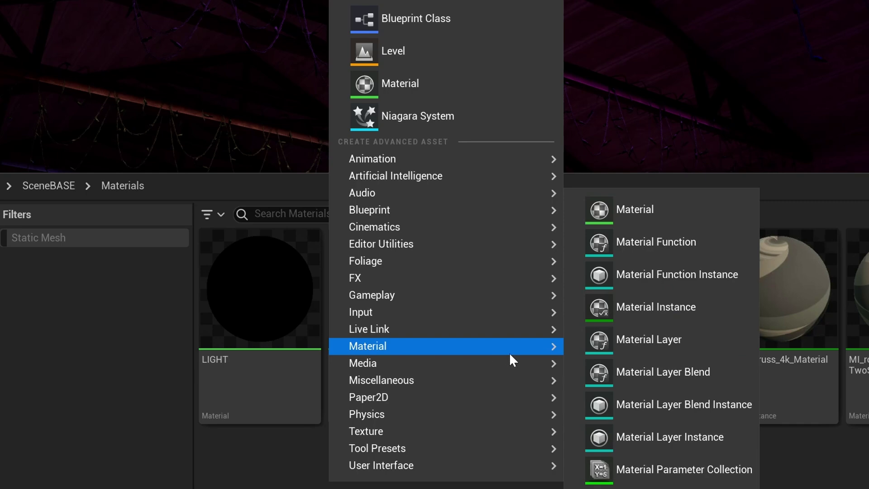
click(661, 208)
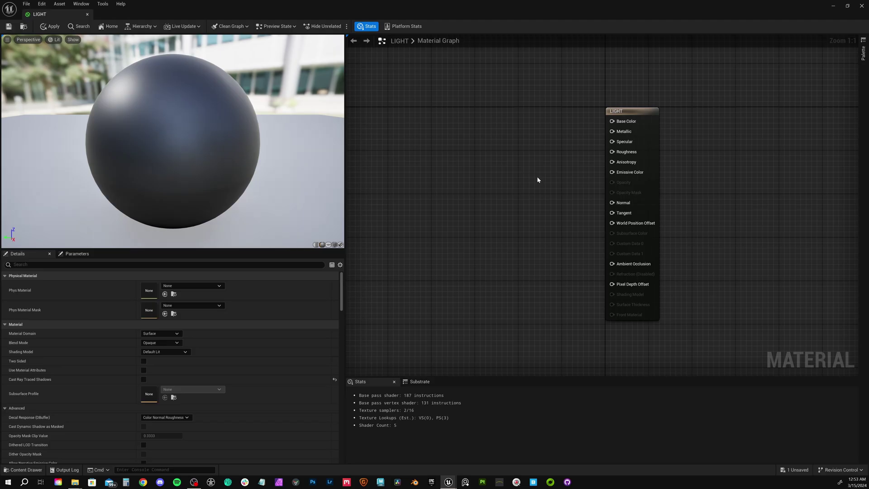
Step: Add the random texture as a Texture Sample and wire its RGB into Emissive Color
key(ctrl+space)
click(761, 357)
drag(756, 360, 486, 168)
drag(512, 133, 484, 119)
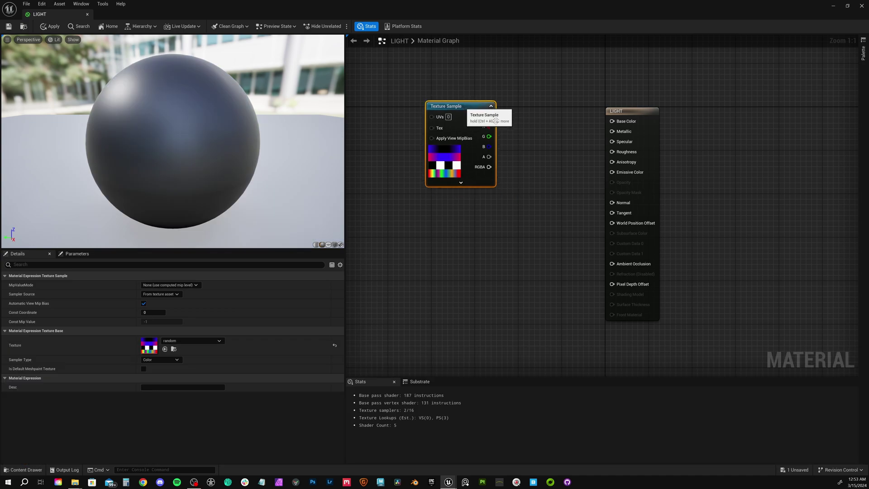
drag(290, 80, 615, 216)
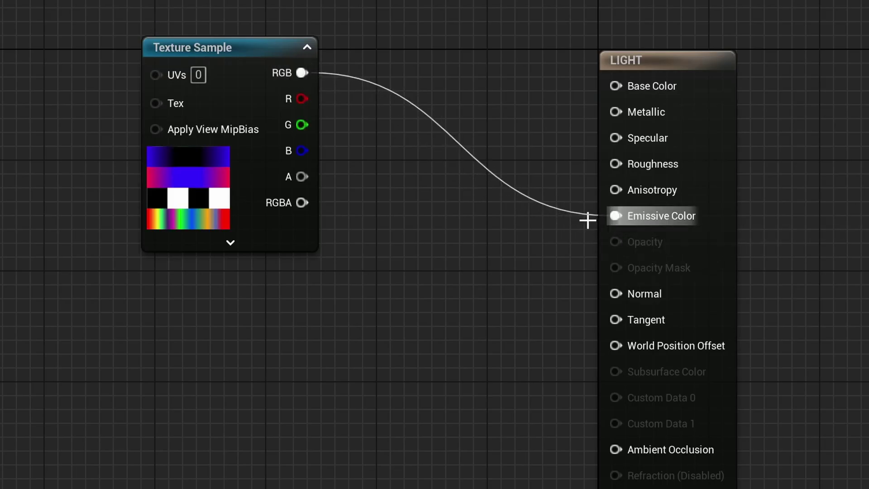
Step: Add a Panner node and place it left of the Texture Sample
right_click(533, 120)
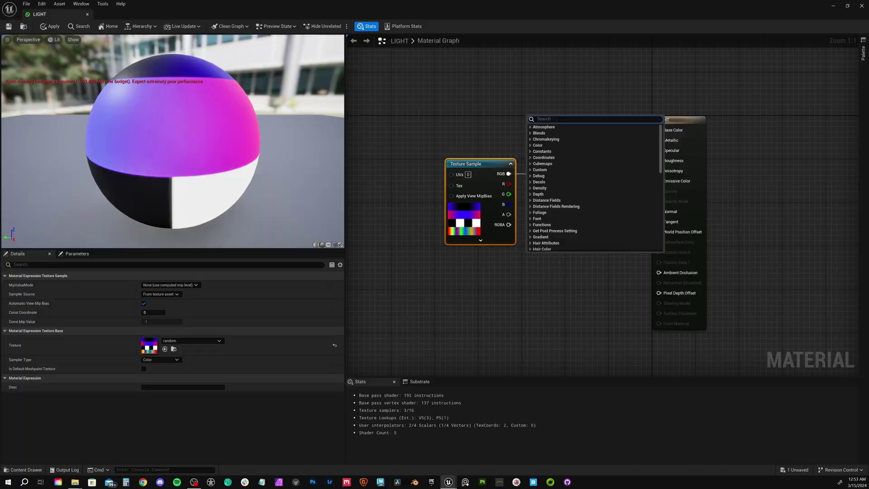
text(panner)
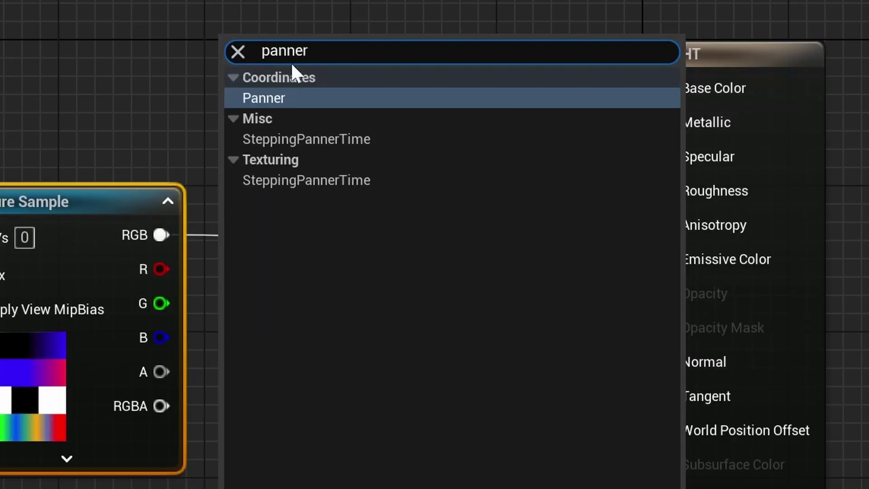
click(332, 97)
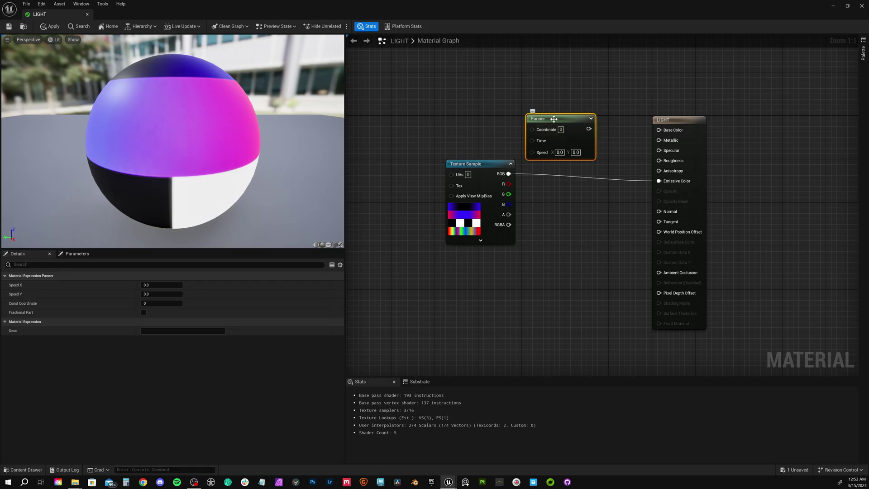
drag(282, 57, 100, 57)
drag(491, 121, 366, 164)
right_drag(442, 131, 463, 136)
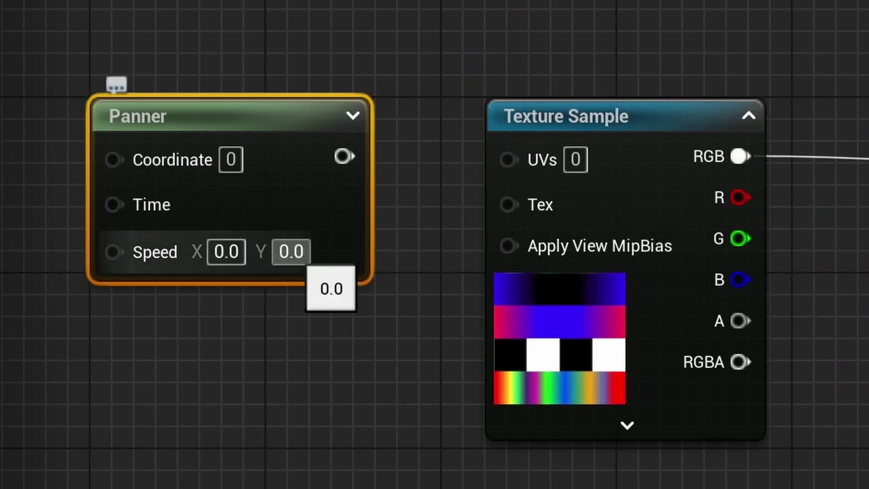
Step: Wire the Panner into the Texture Sample's UVs and set Speed X to 0.05
drag(343, 156, 515, 171)
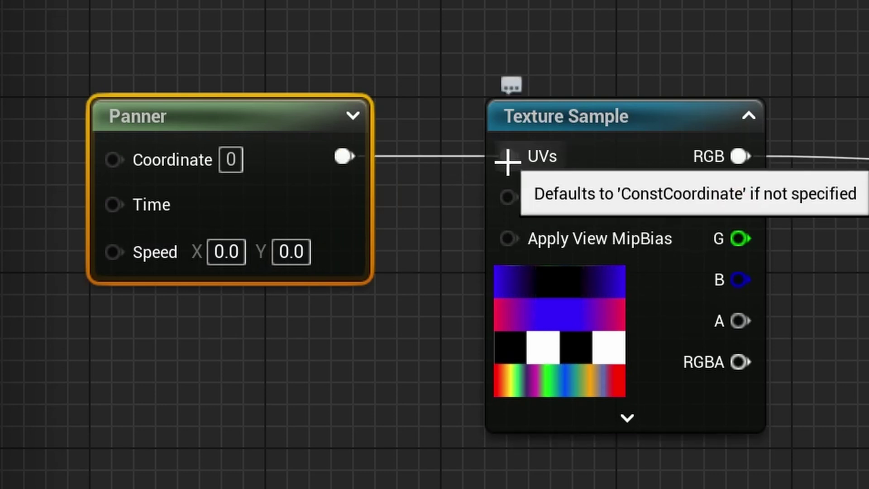
click(226, 252)
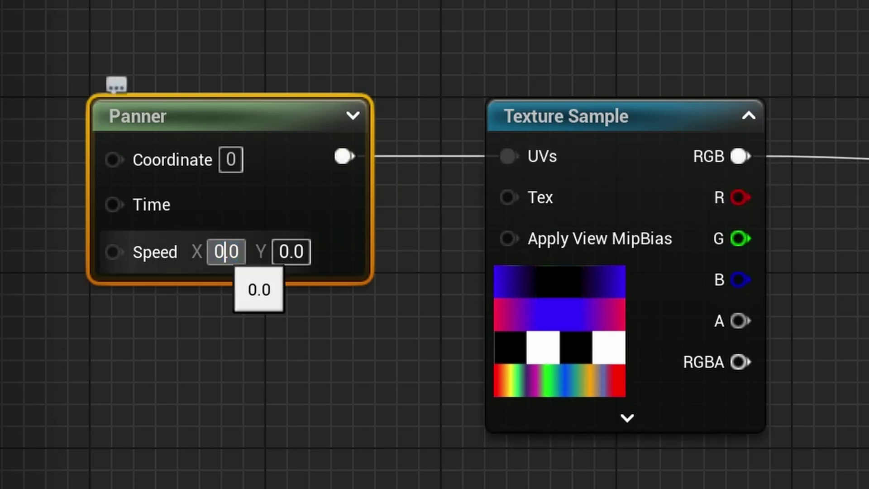
text(.05)
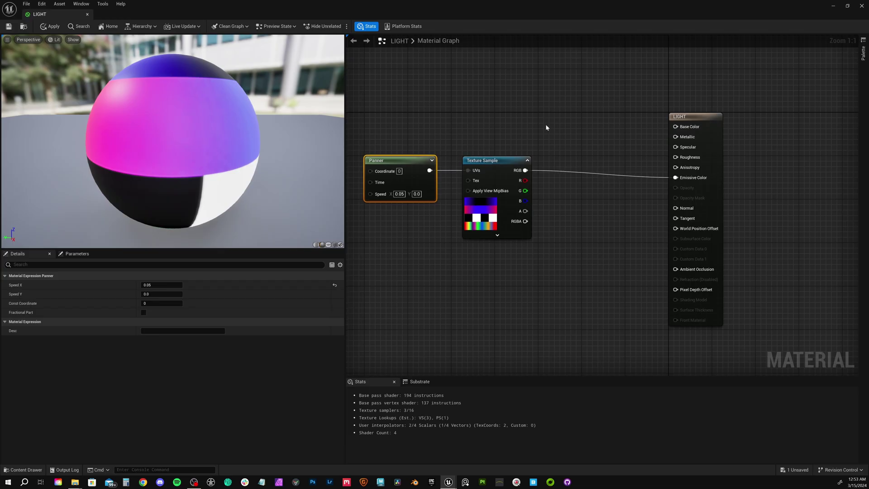
Step: Add a Fresnel node and place it below the Texture Sample
right_drag(556, 130, 570, 145)
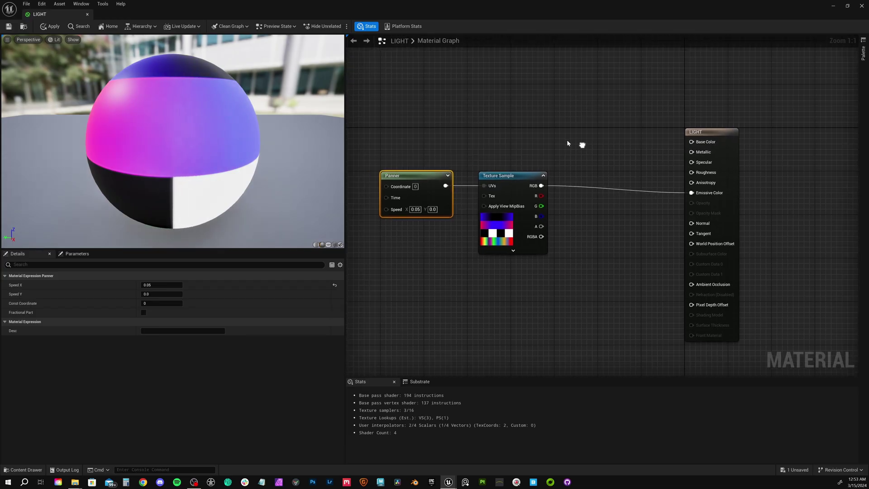
right_click(563, 140)
text(fres)
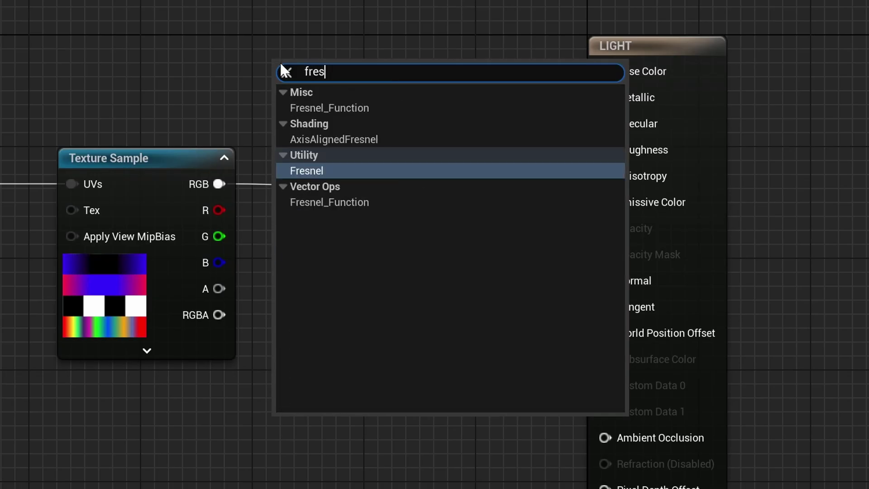
click(335, 171)
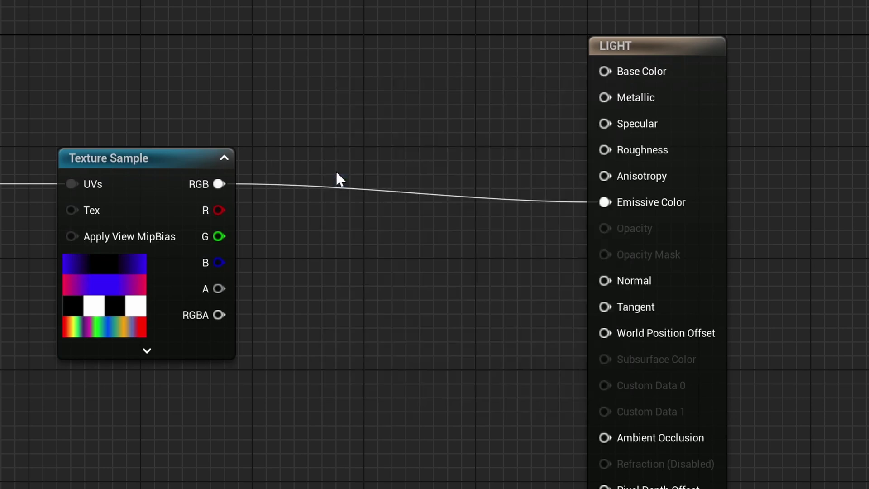
drag(342, 99, 0, 410)
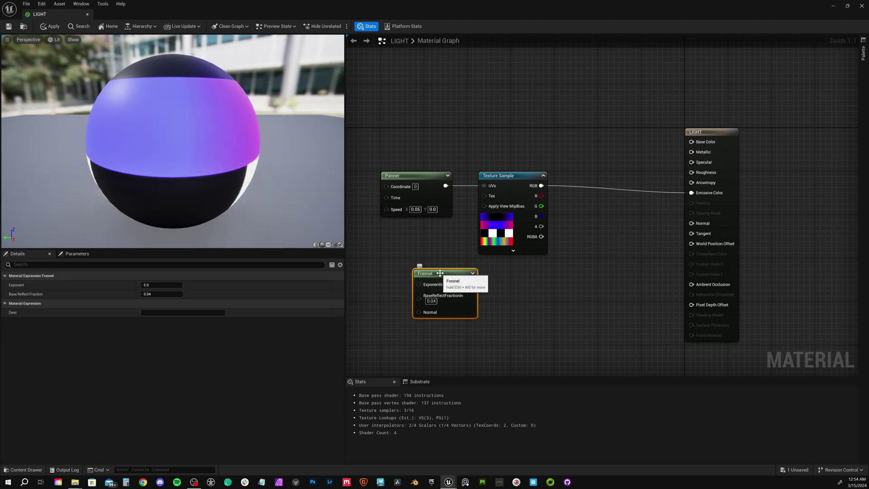
Step: Insert a Divide node between the texture RGB and Emissive Color
right_click(616, 243)
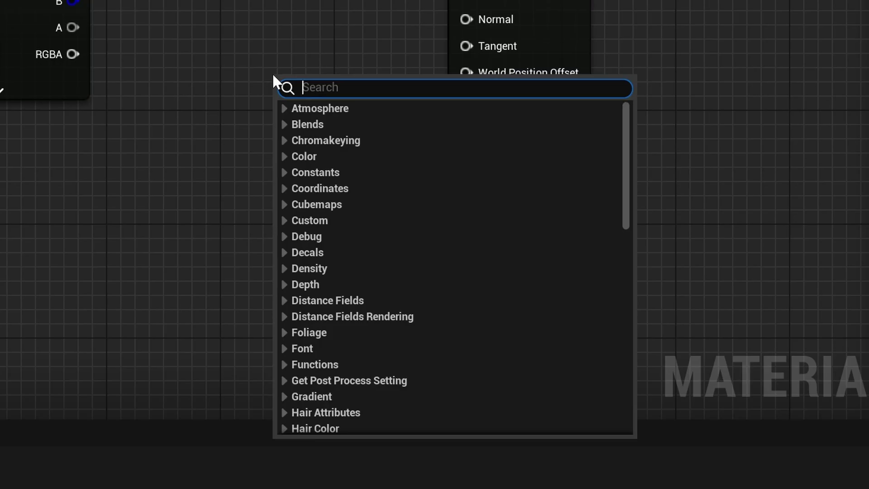
text(div)
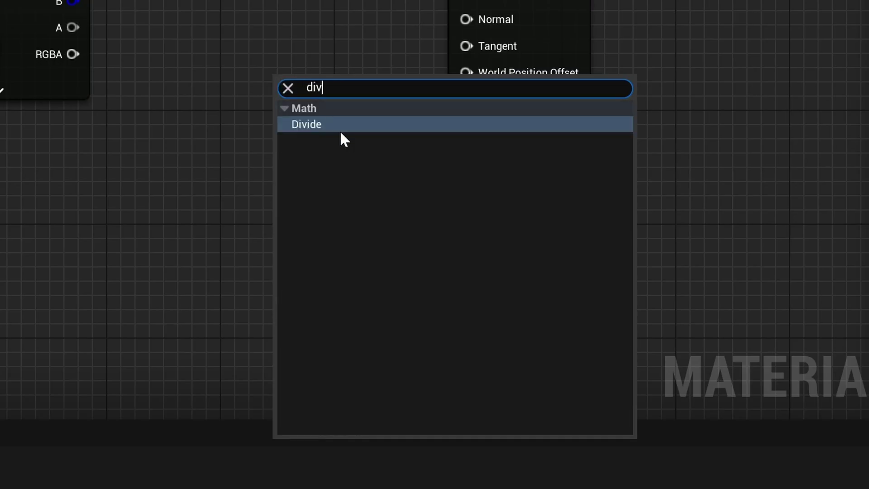
click(319, 124)
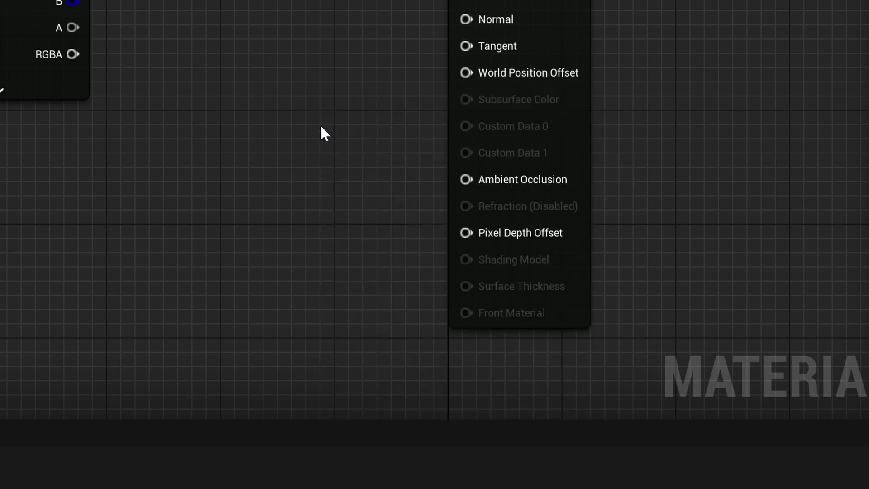
drag(318, 90, 299, 70)
drag(541, 185, 692, 193)
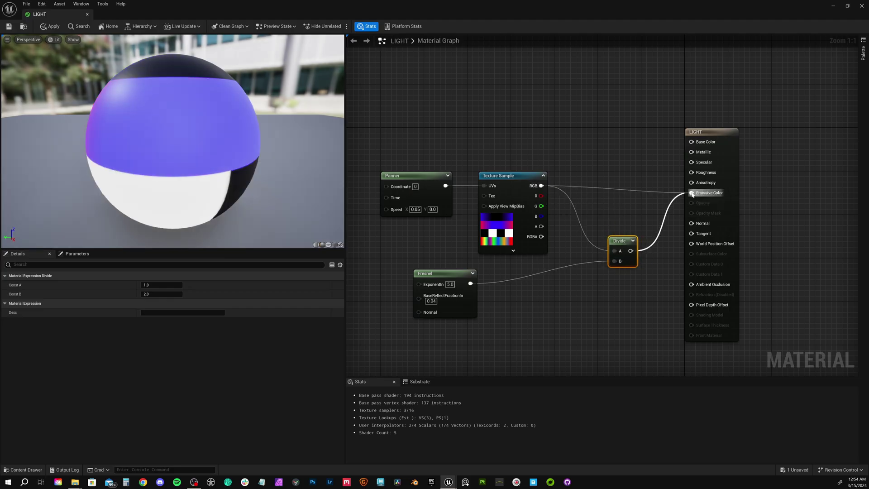